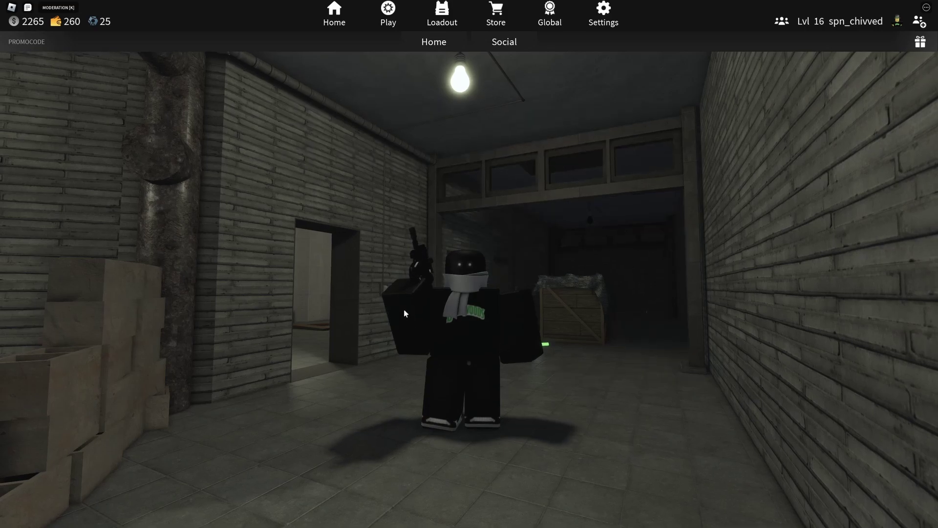
# Step: Lower the graphics quality to its minimum in the Roblox game settings and return to the game
pyautogui.press('Escape')
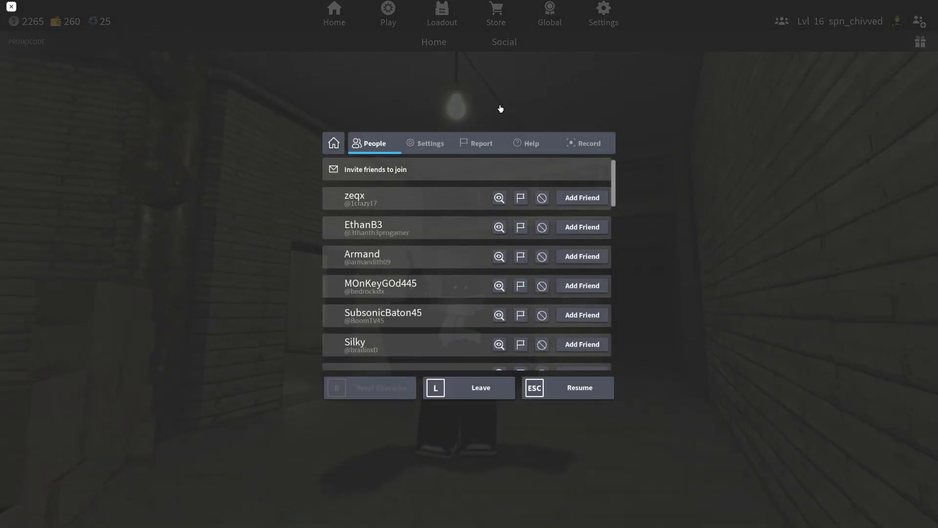
pyautogui.click(438, 143)
pyautogui.scroll(-4, 454, 220)
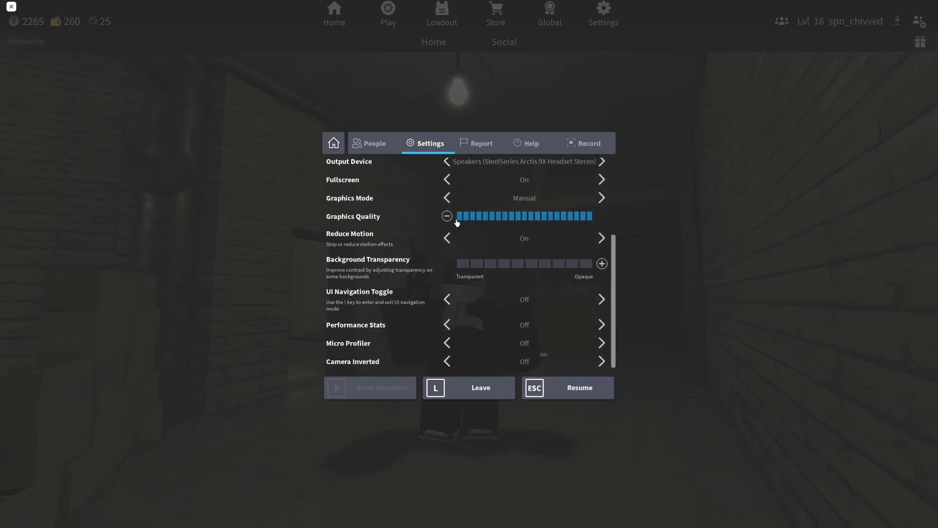
pyautogui.scroll(1, 488, 279)
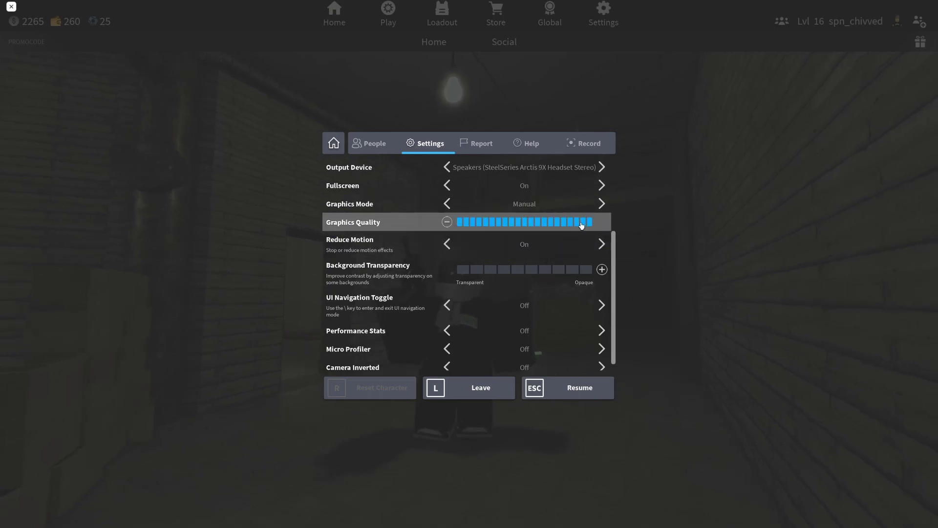
pyautogui.moveTo(582, 224); pyautogui.dragTo(444, 226)
pyautogui.press('Escape')
# Step: Raise the graphics quality back to its maximum in the Roblox game settings
pyautogui.press('Escape')
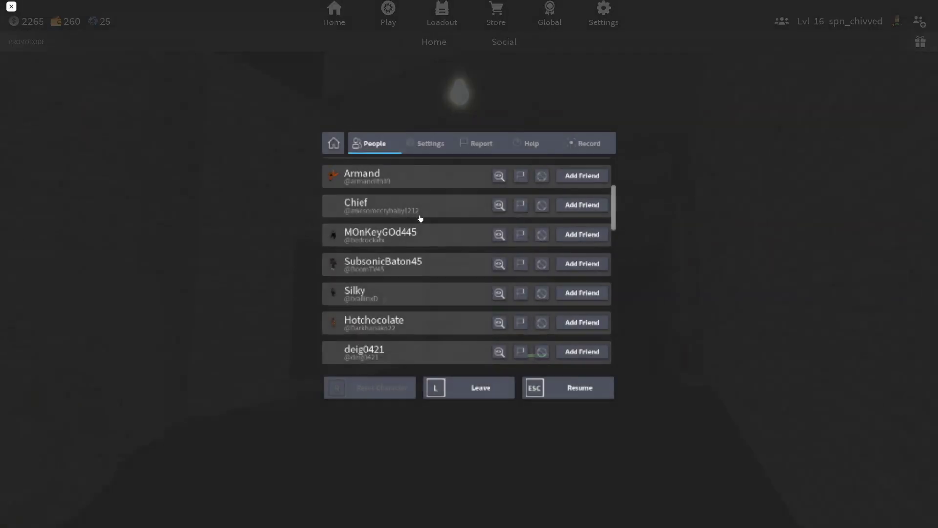
pyautogui.click(431, 143)
pyautogui.moveTo(532, 217); pyautogui.dragTo(696, 232)
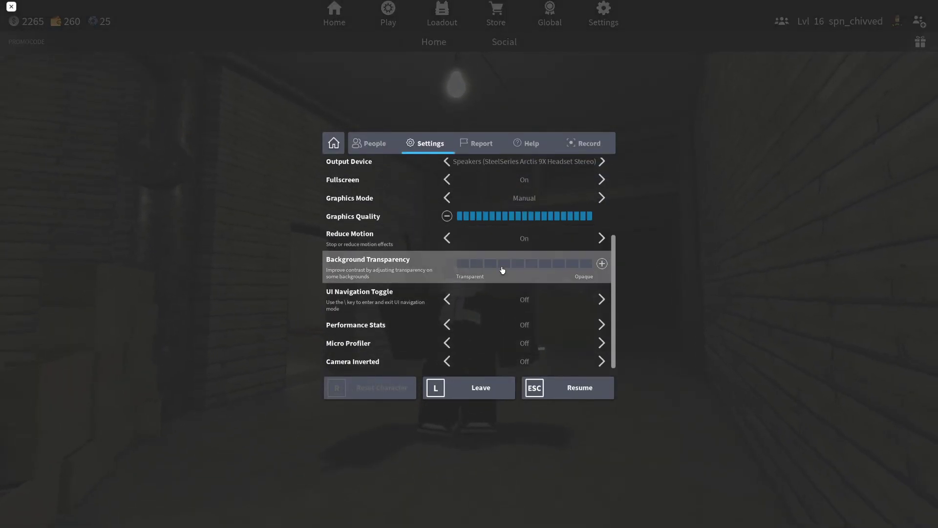
# Step: Set the menu's background transparency to fully opaque, return it to fully transparent, and close the settings
pyautogui.moveTo(503, 270); pyautogui.dragTo(608, 268)
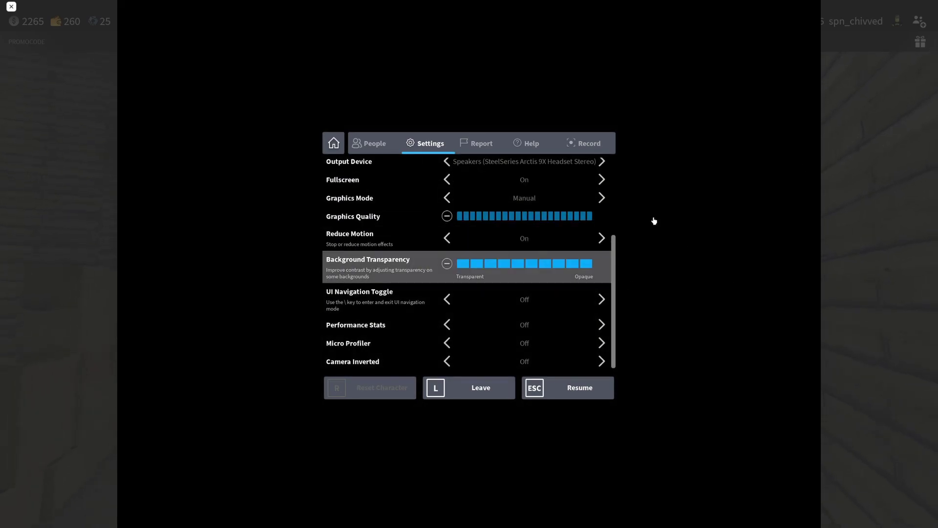
pyautogui.moveTo(573, 267); pyautogui.dragTo(429, 264)
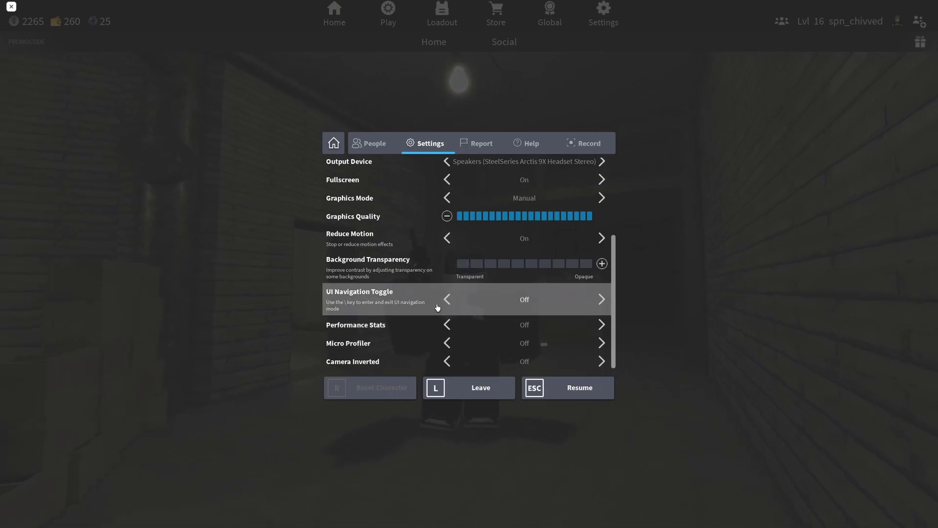
pyautogui.press('Escape')
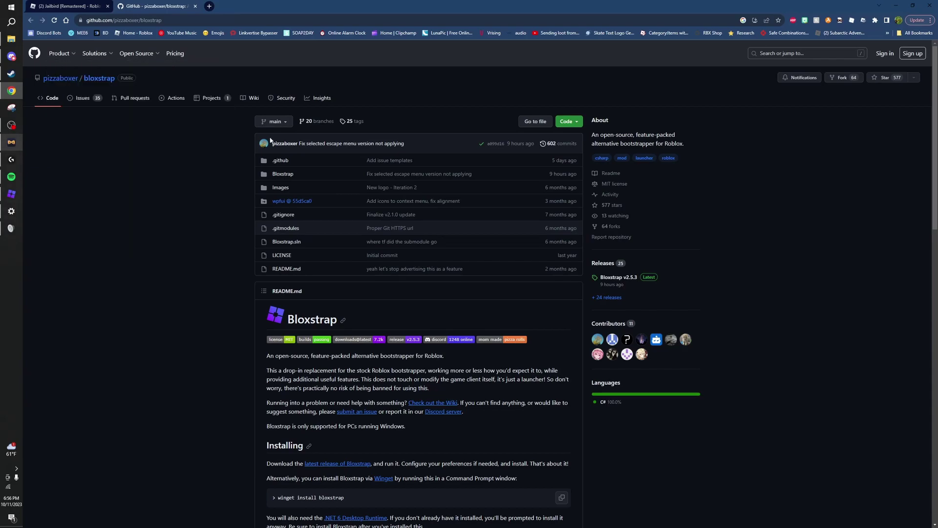
# Step: Look over the Bloxstrap GitHub page and the activity tracking and Discord Rich Presence options in the Bloxstrap Menu
pyautogui.scroll(-2, 181, 256)
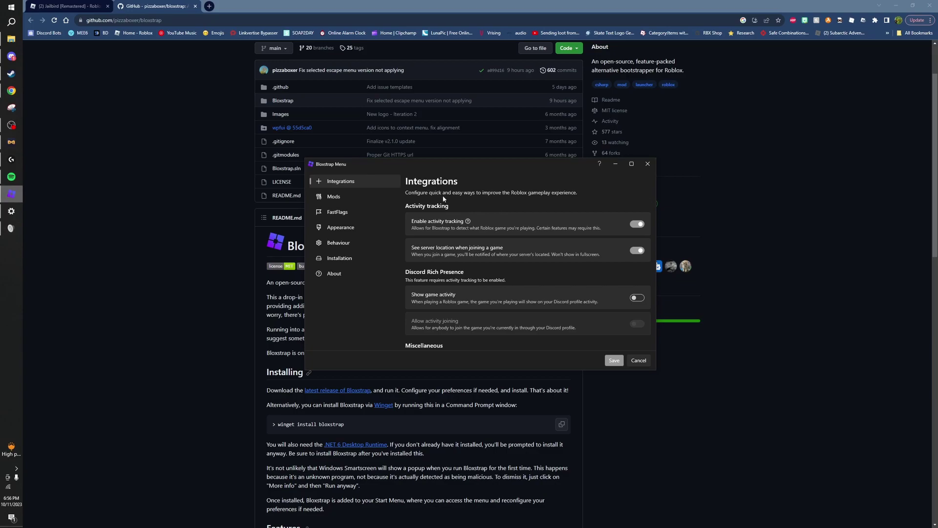
pyautogui.scroll(-1, 455, 201)
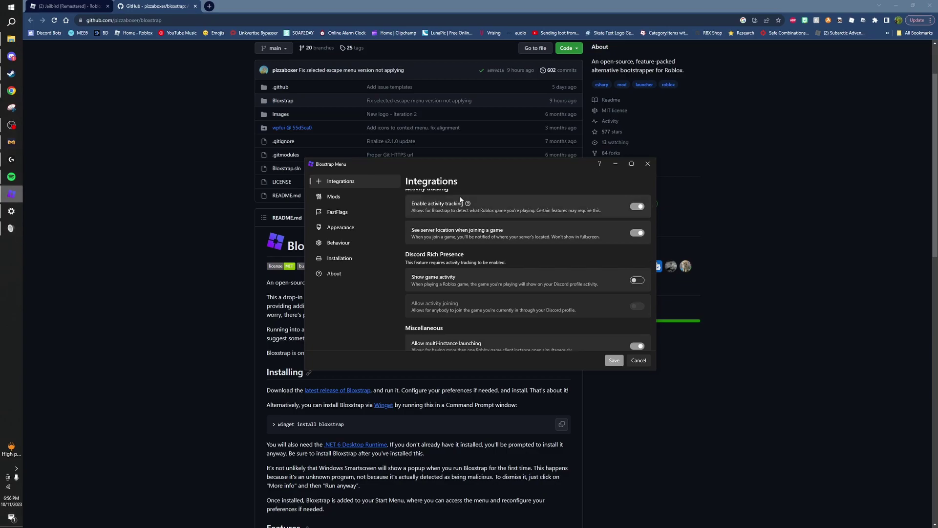
pyautogui.scroll(1, 459, 199)
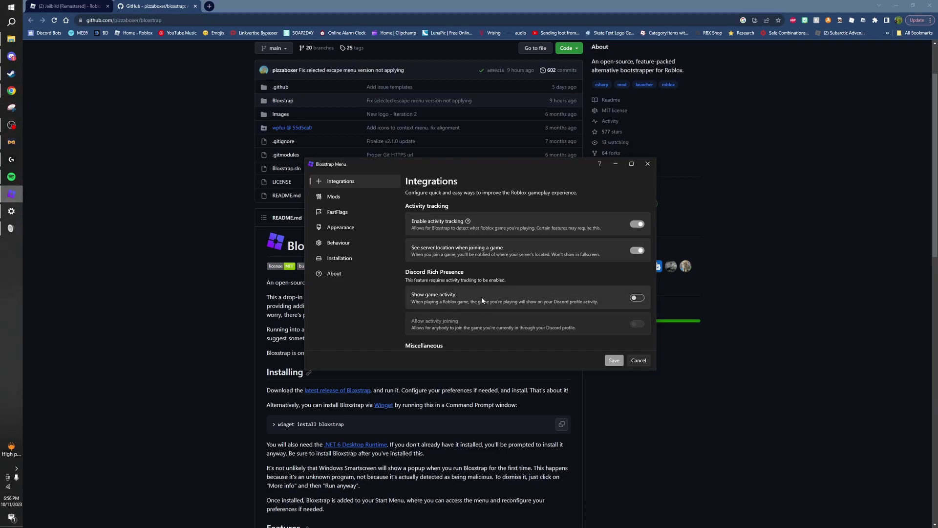
# Step: Examine the feature screenshots in the Bloxstrap README, viewing the Discord profile activity image at full size and closing it
pyautogui.scroll(-12, 190, 300)
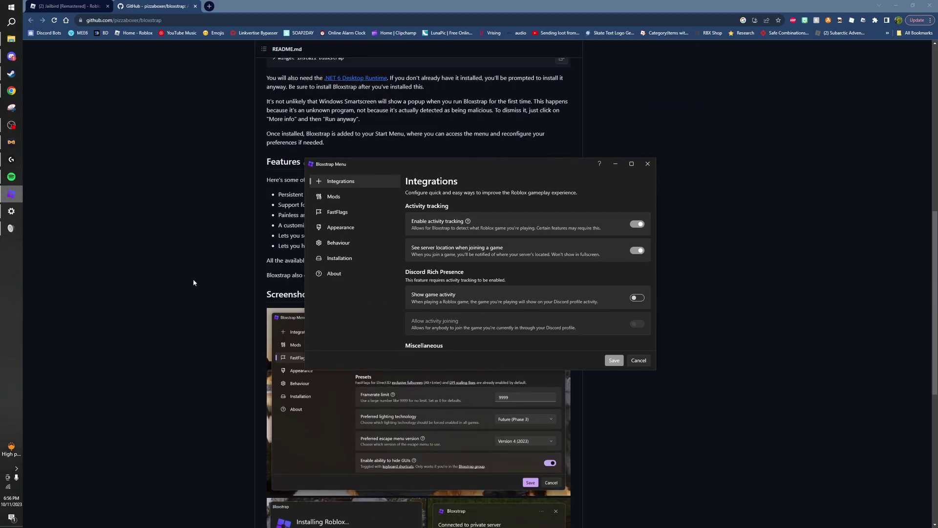
pyautogui.click(194, 277)
pyautogui.scroll(-2, 210, 263)
pyautogui.click(502, 329)
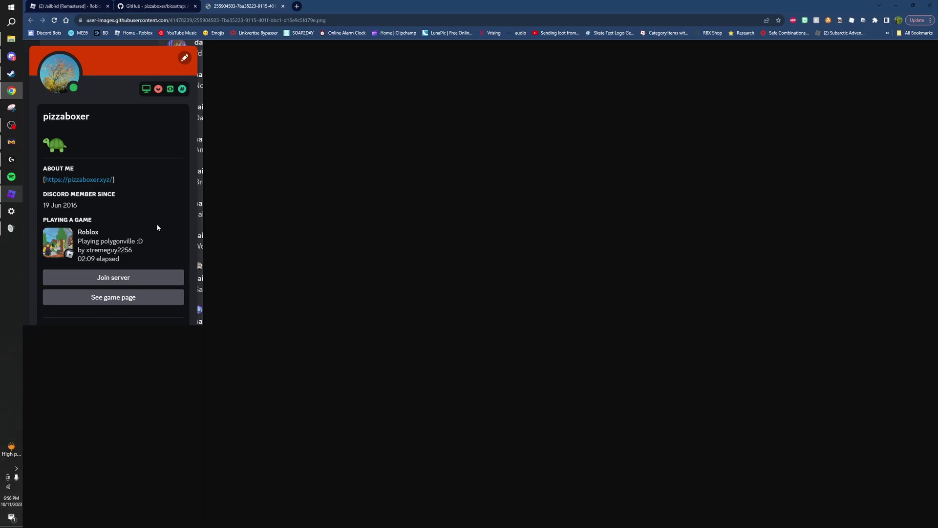
pyautogui.middleClick(249, 3)
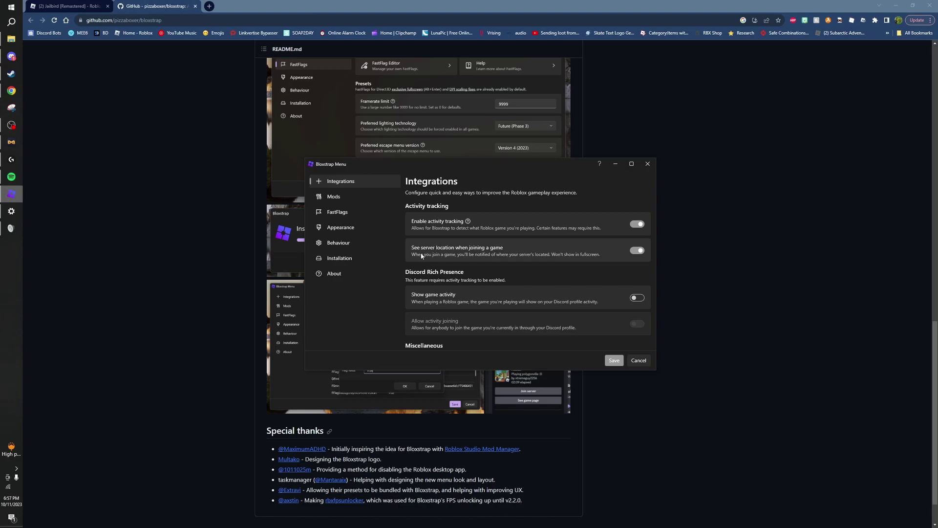
pyautogui.click(674, 389)
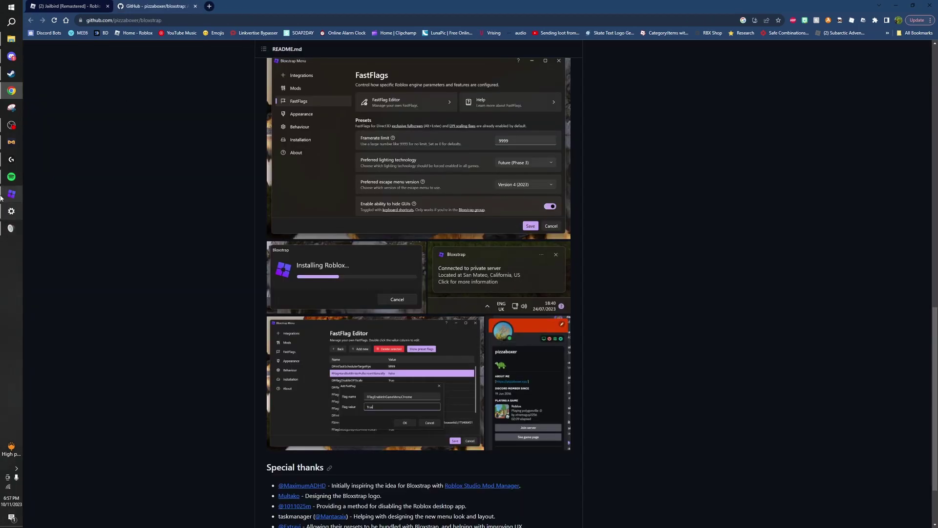
# Step: Switch to the Bloxstrap Menu and review the remaining Integrations settings, including multi-instance launching and Custom Integrations
pyautogui.hotkey('alt', 'Tab')
pyautogui.scroll(-3, 464, 267)
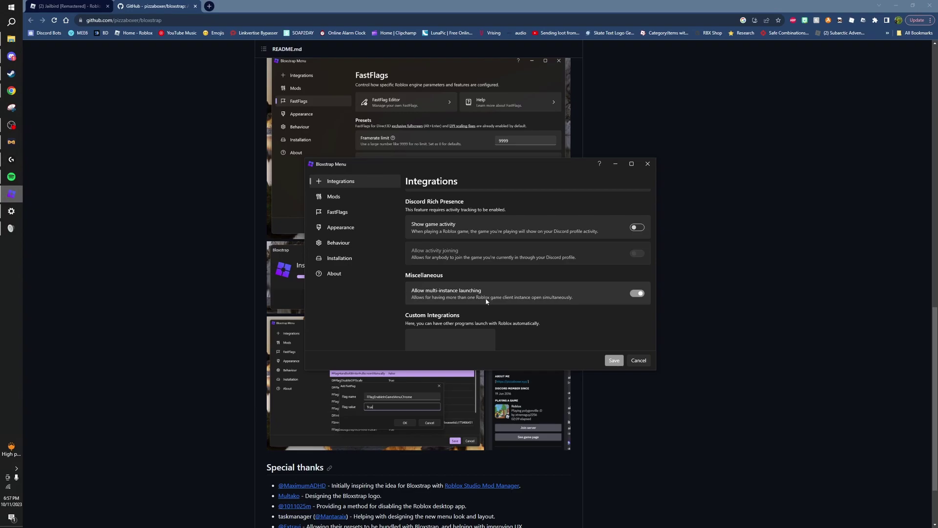
pyautogui.scroll(-2, 486, 301)
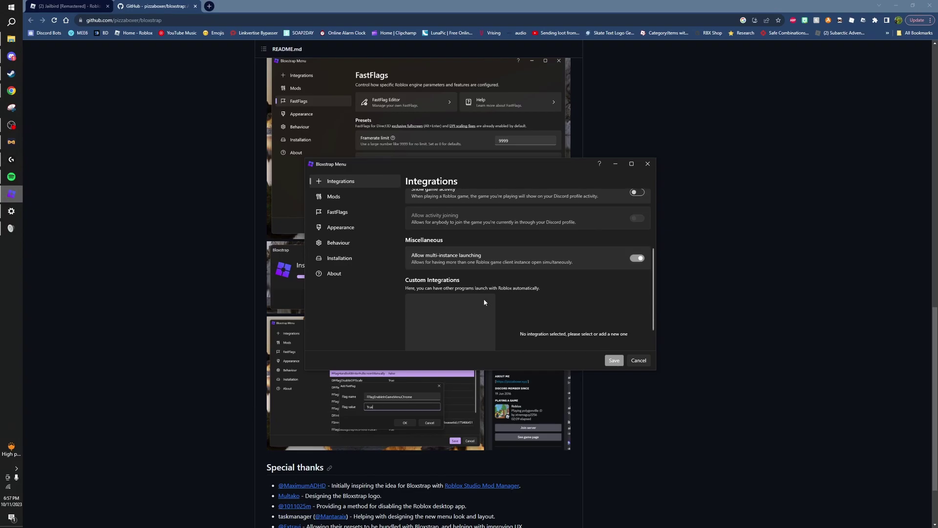
pyautogui.scroll(-2, 484, 299)
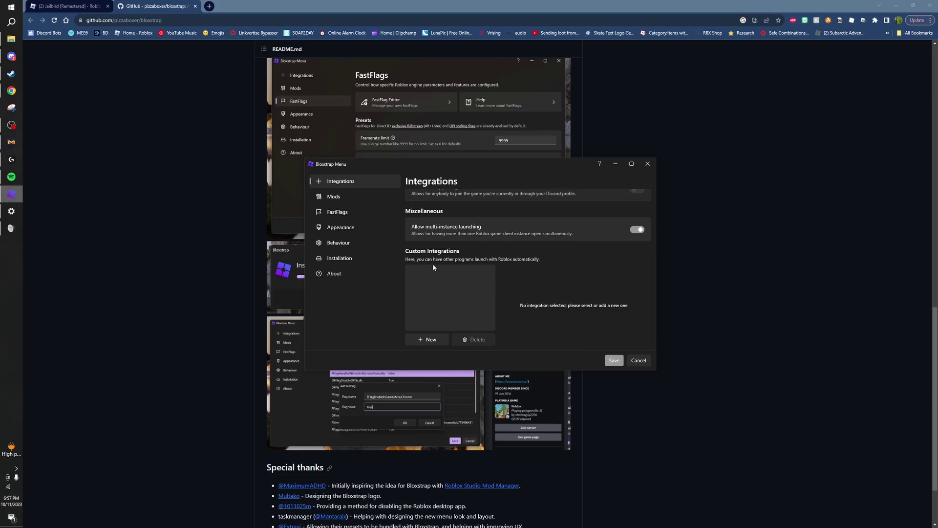
# Step: Open the Mods settings and check the available mouse cursor styles, keeping Default selected
pyautogui.click(333, 196)
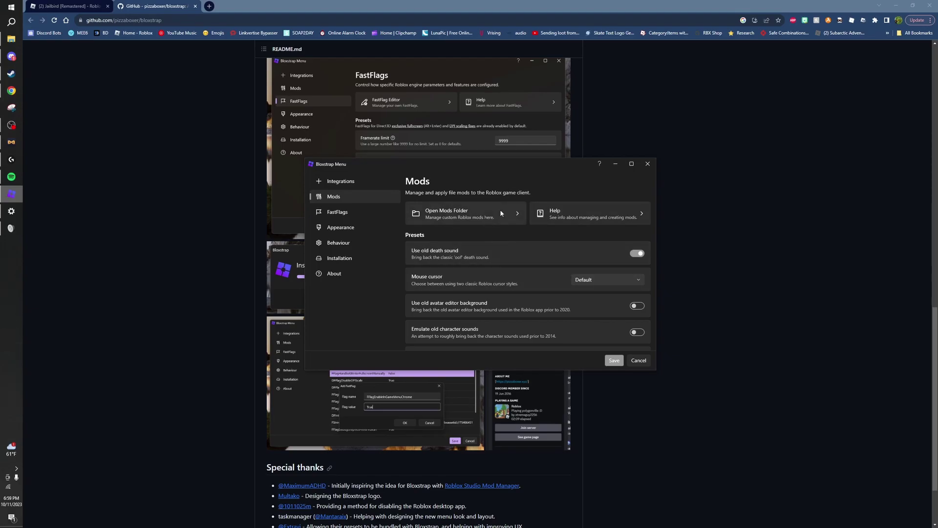
pyautogui.scroll(-2, 494, 204)
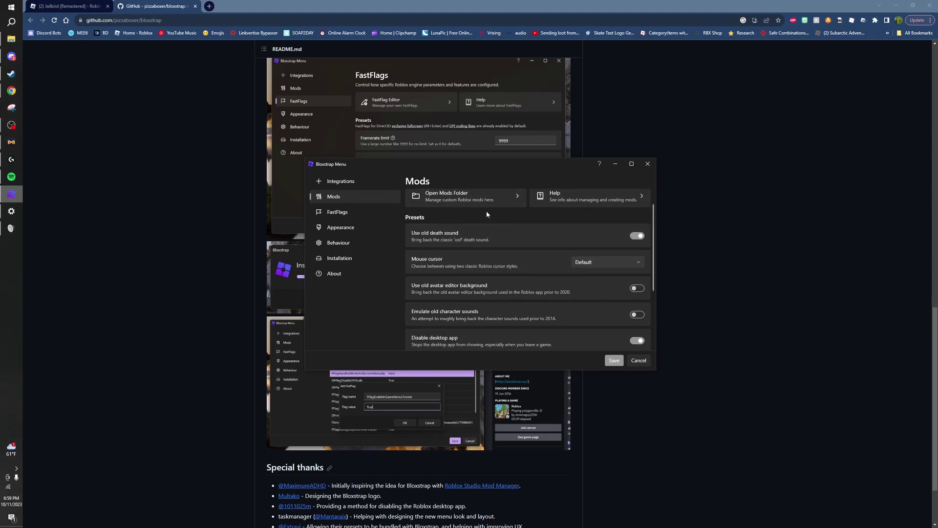
pyautogui.scroll(-3, 494, 244)
pyautogui.scroll(5, 523, 283)
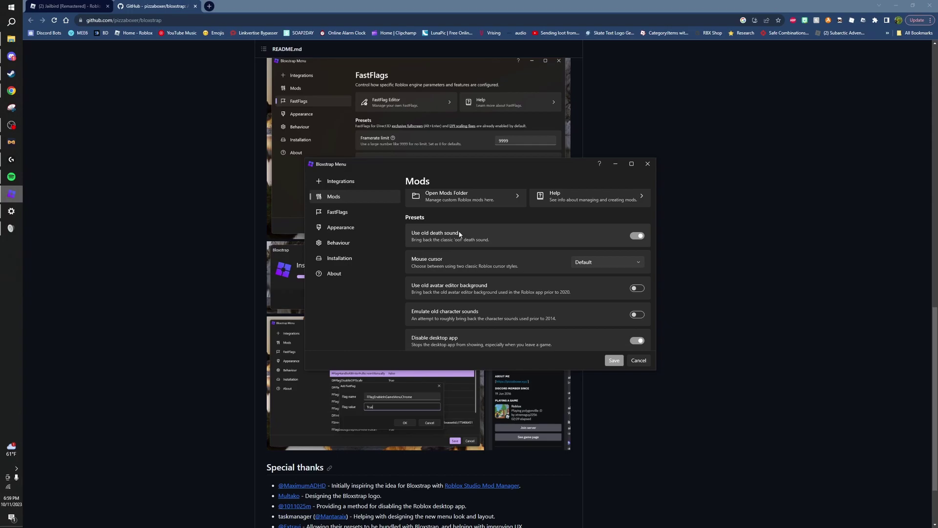
pyautogui.click(619, 265)
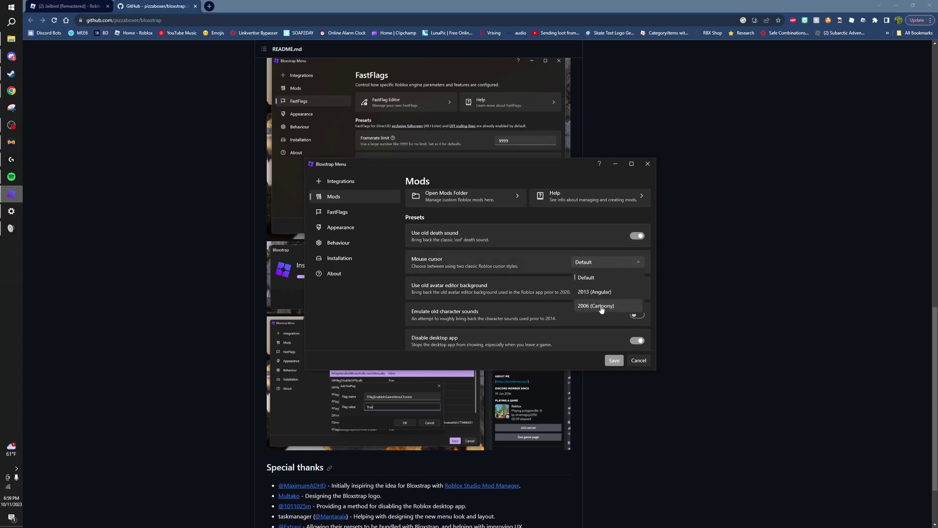
pyautogui.click(601, 277)
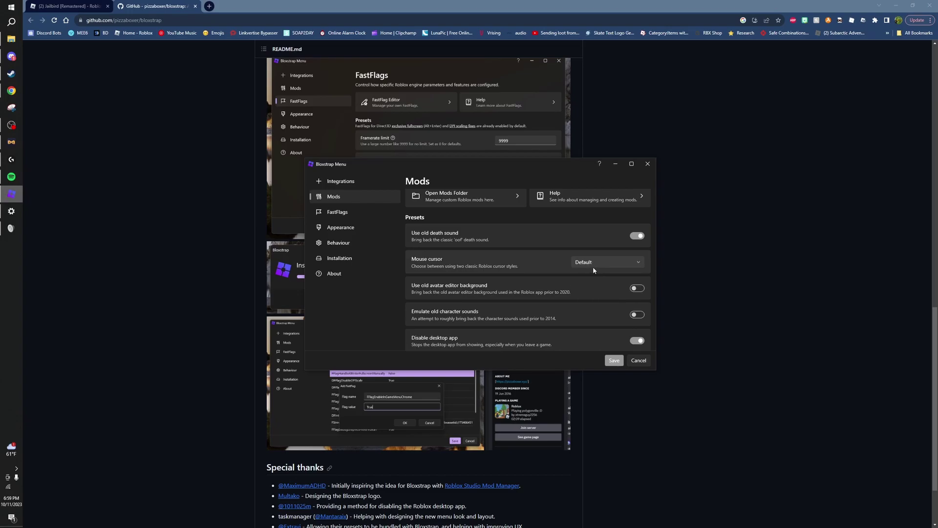
# Step: Review the remaining Mods presets and miscellaneous options, including the choices for the preferred emoji type
pyautogui.scroll(-1, 511, 302)
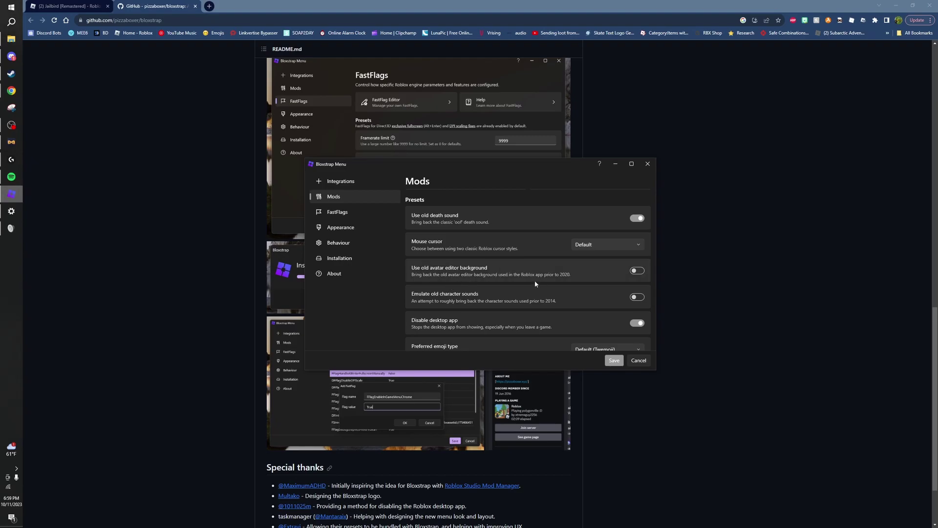
pyautogui.scroll(-1, 535, 282)
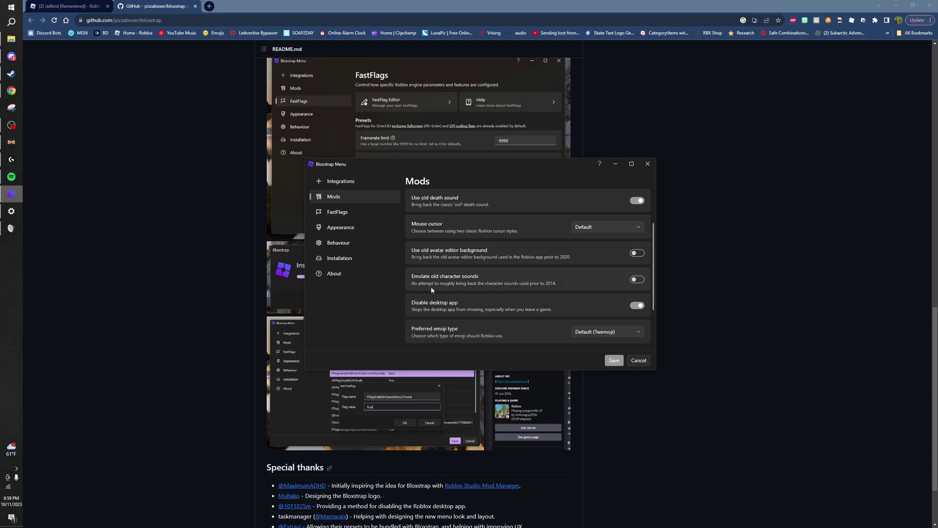
pyautogui.scroll(-1, 503, 282)
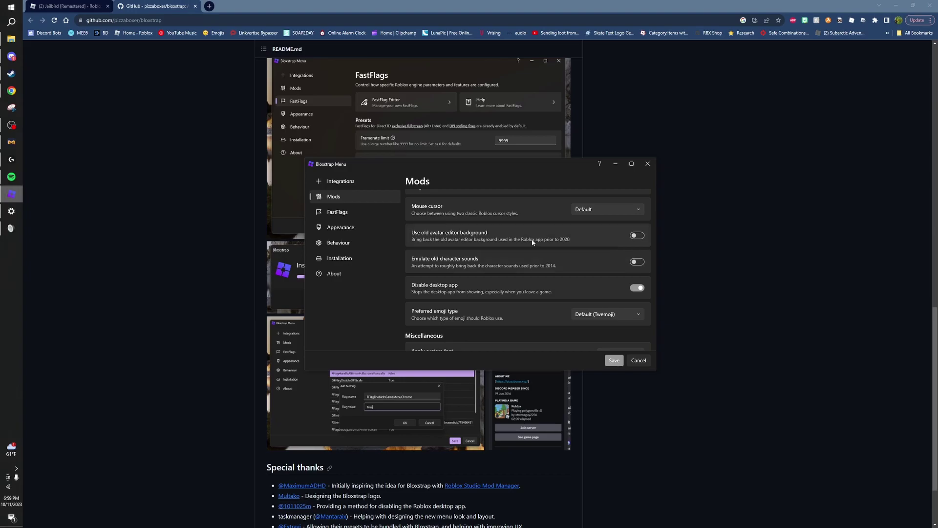
pyautogui.scroll(-2, 515, 237)
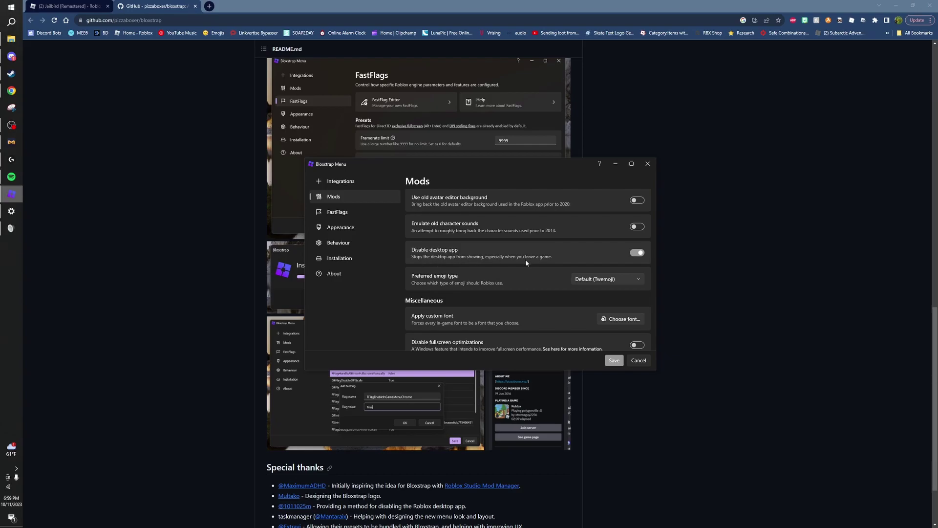
pyautogui.scroll(-1, 520, 233)
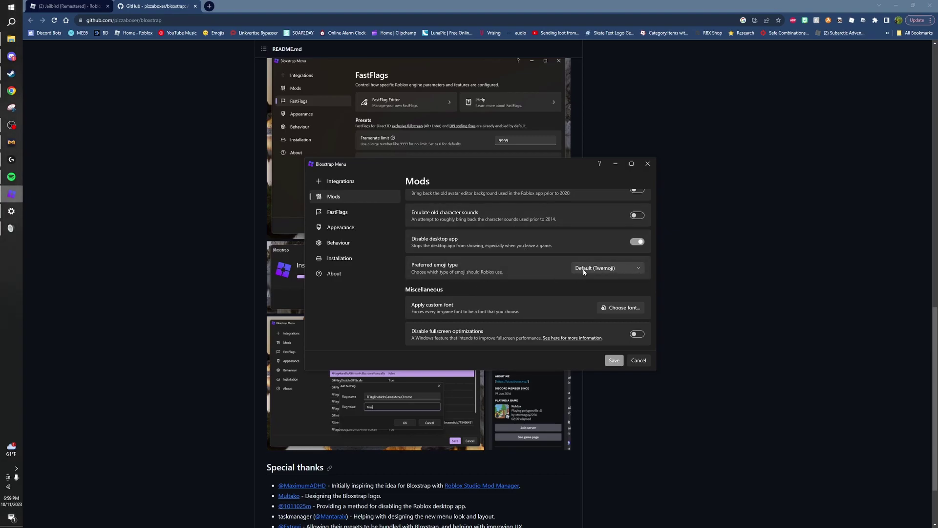
pyautogui.click(608, 269)
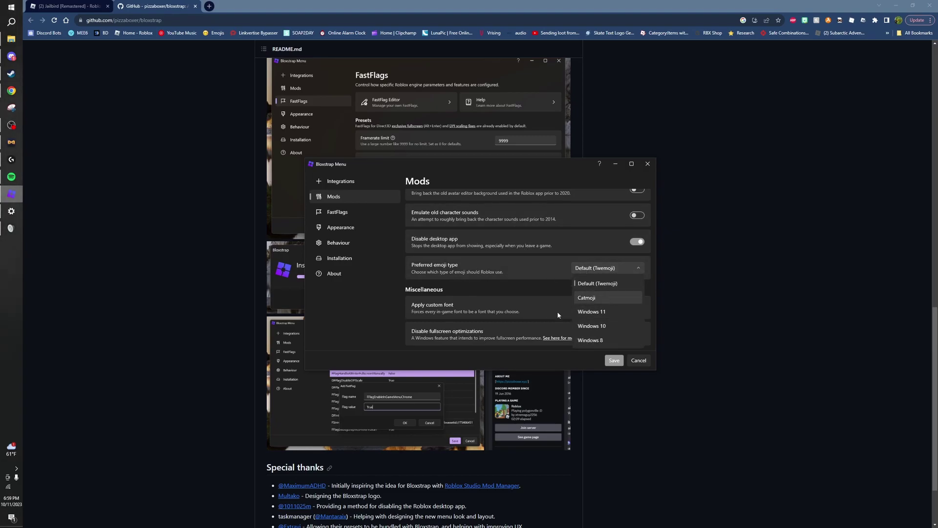
pyautogui.click(530, 288)
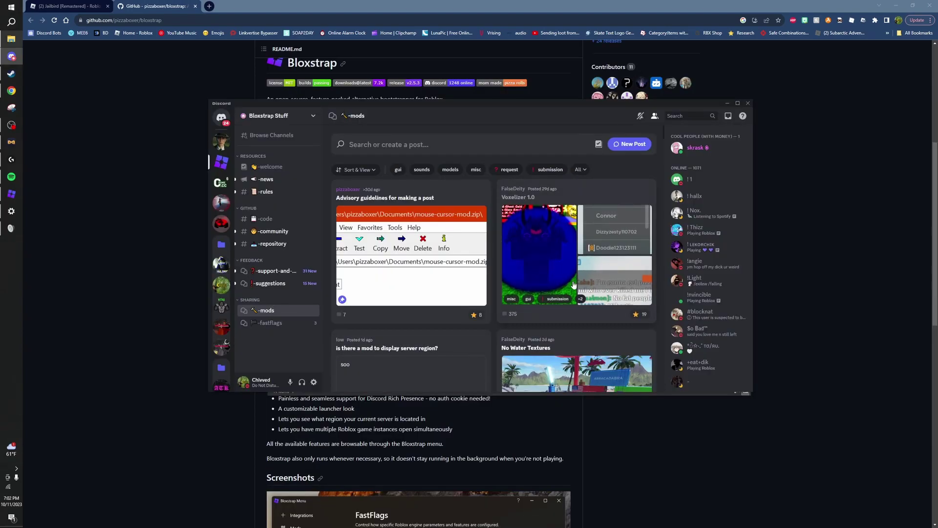
# Step: Browse the mods channel of the Bloxstrap Discord server and view the example images in the Voxelizer 1.0 post
pyautogui.scroll(-3, 562, 259)
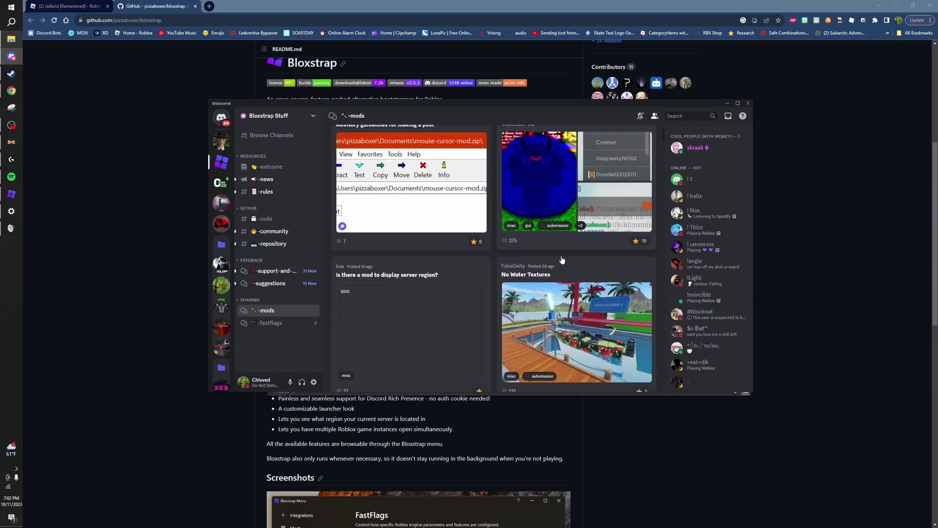
pyautogui.click(558, 201)
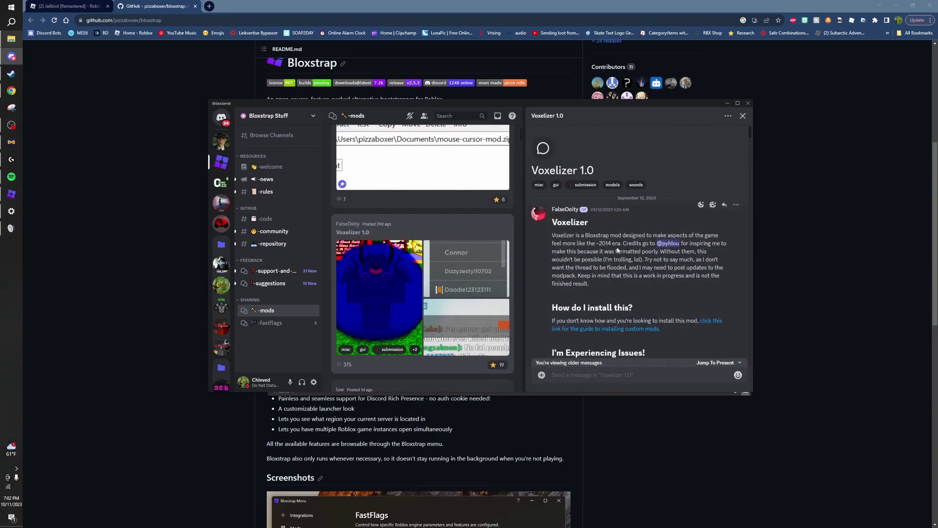
pyautogui.scroll(-4, 632, 258)
pyautogui.scroll(-3, 631, 258)
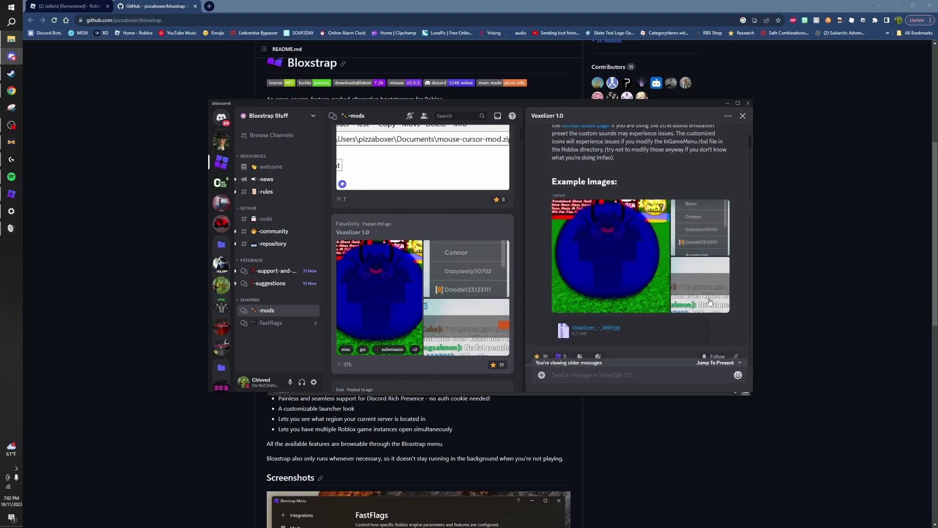
pyautogui.click(708, 299)
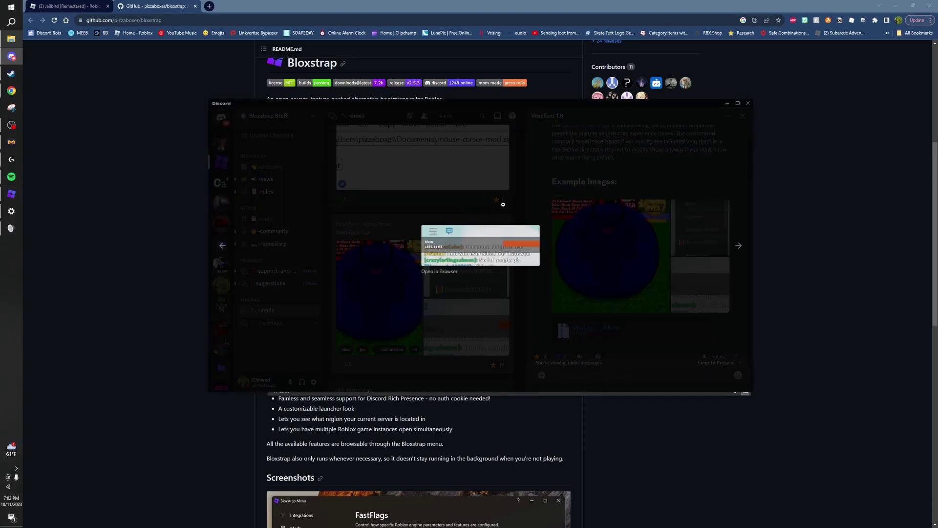
pyautogui.click(607, 241)
pyautogui.click(603, 237)
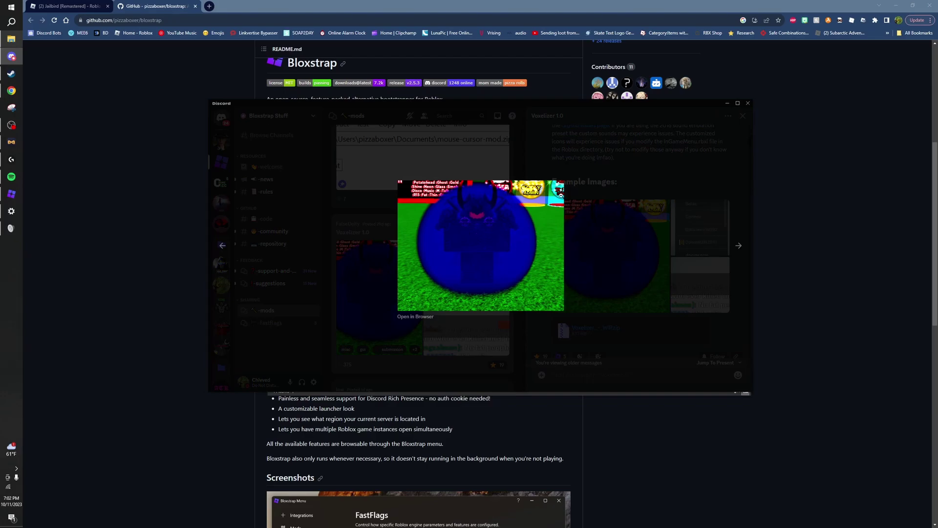
# Step: View another example image in the Voxelizer 1.0 post, the one showing the player list, and close it
pyautogui.click(630, 254)
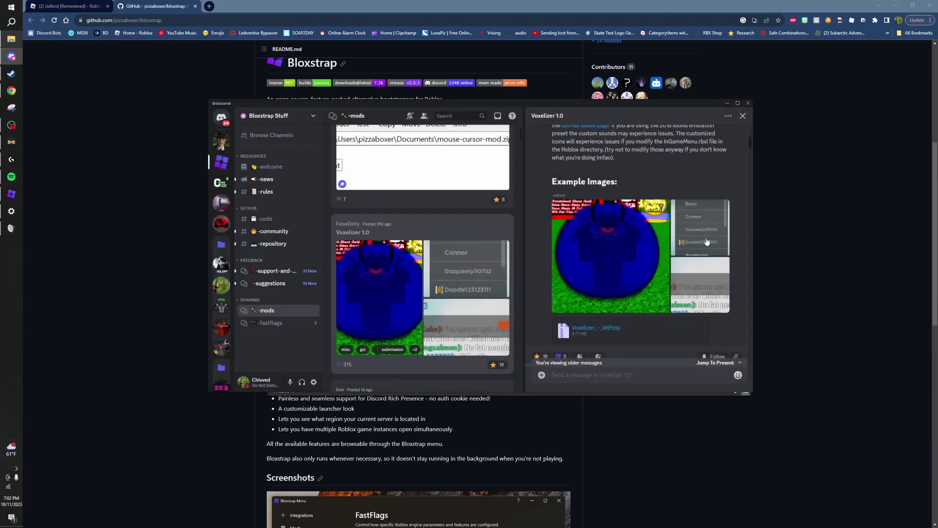
pyautogui.click(707, 243)
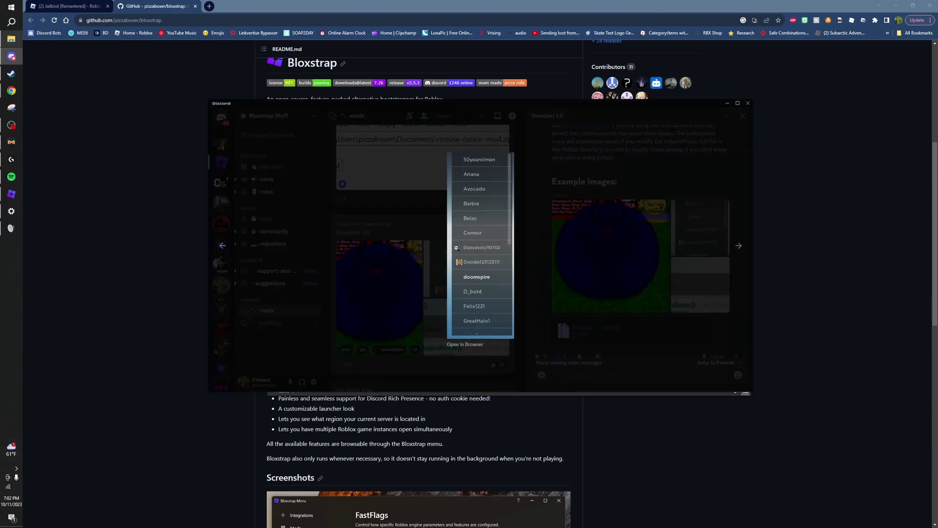
pyautogui.click(639, 216)
# Step: Browse more posts in the mods channel, opening the Minecraft Fonts post and looking over the cursor mods
pyautogui.scroll(-5, 442, 291)
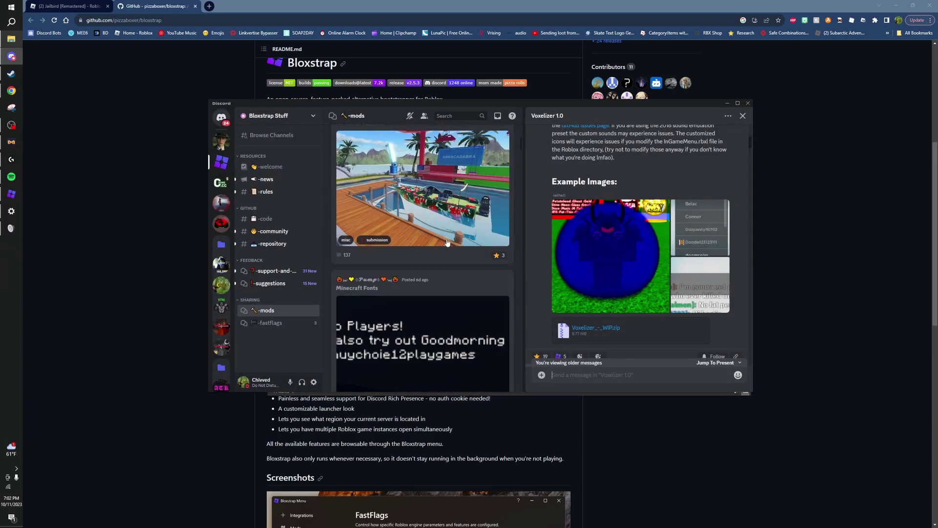
pyautogui.scroll(-3, 446, 240)
pyautogui.scroll(4, 444, 235)
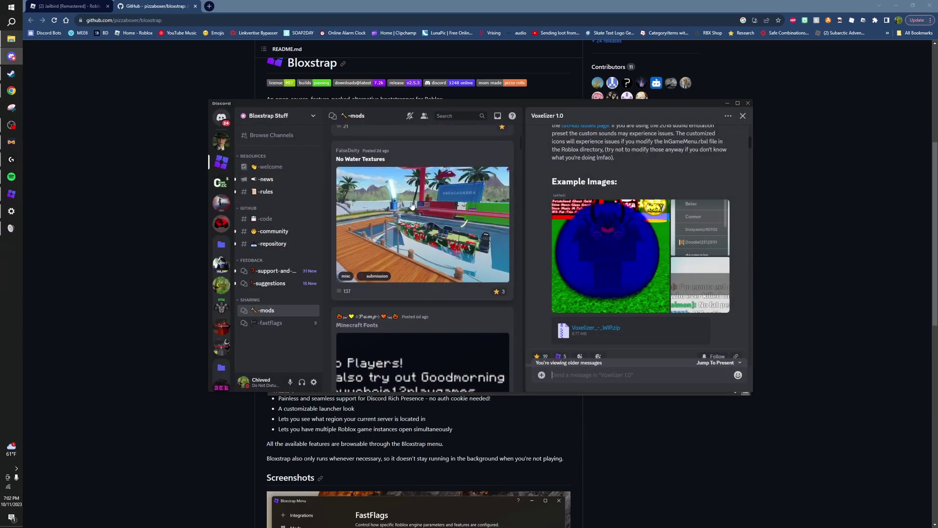
pyautogui.scroll(-3, 413, 202)
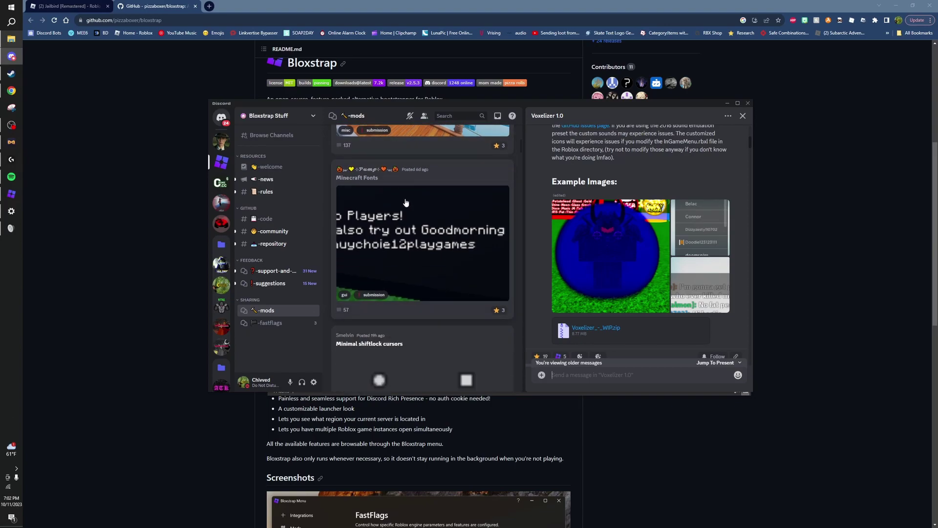
pyautogui.click(419, 190)
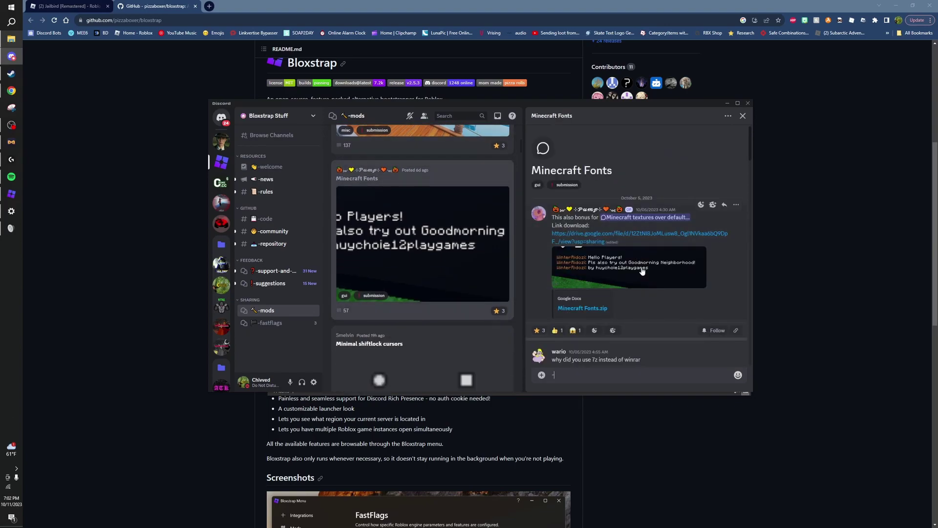
pyautogui.scroll(-6, 436, 253)
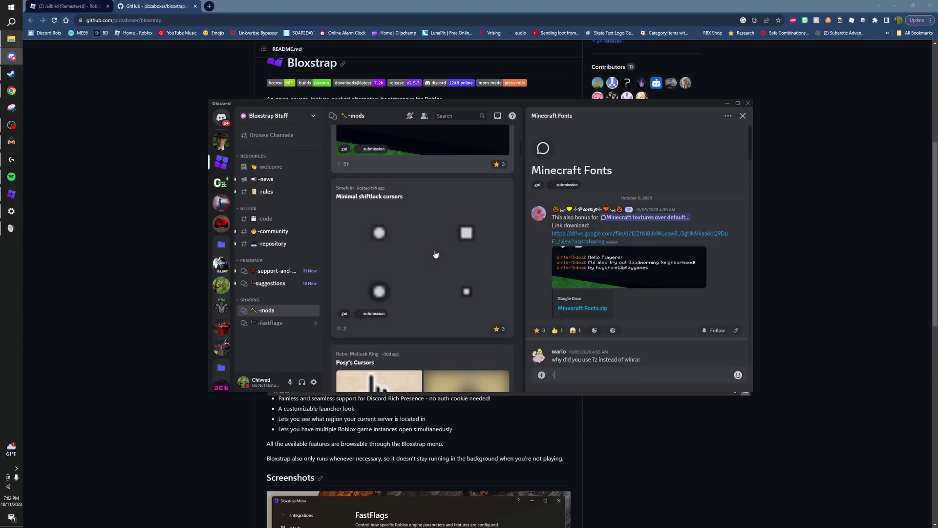
pyautogui.scroll(-3, 436, 253)
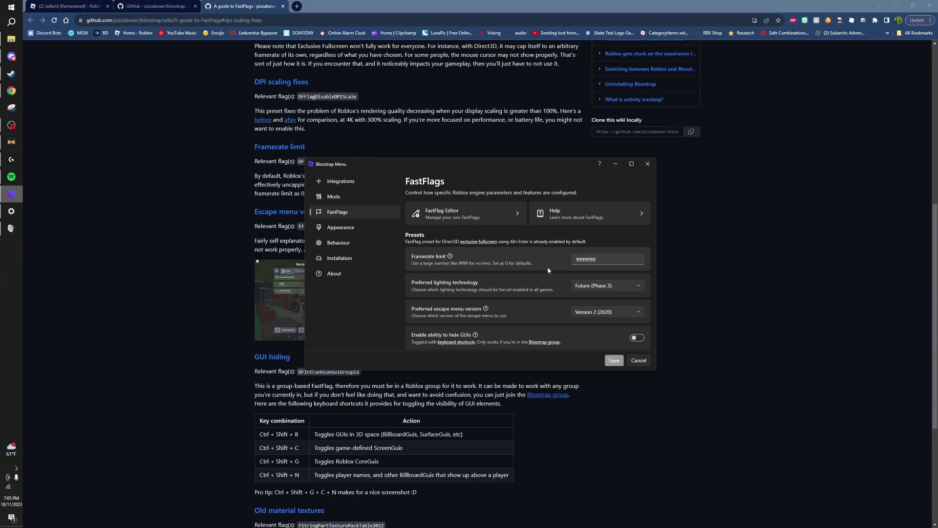
# Step: Review the FastFlags presets in the Bloxstrap Menu, checking the preferred lighting technology options and keeping Future (Phase 3)
pyautogui.scroll(-2, 548, 267)
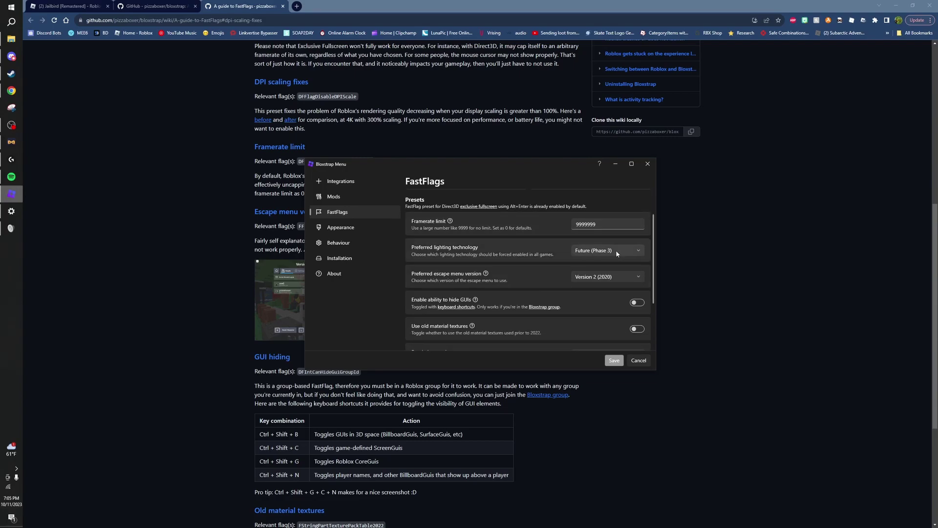
pyautogui.click(616, 250)
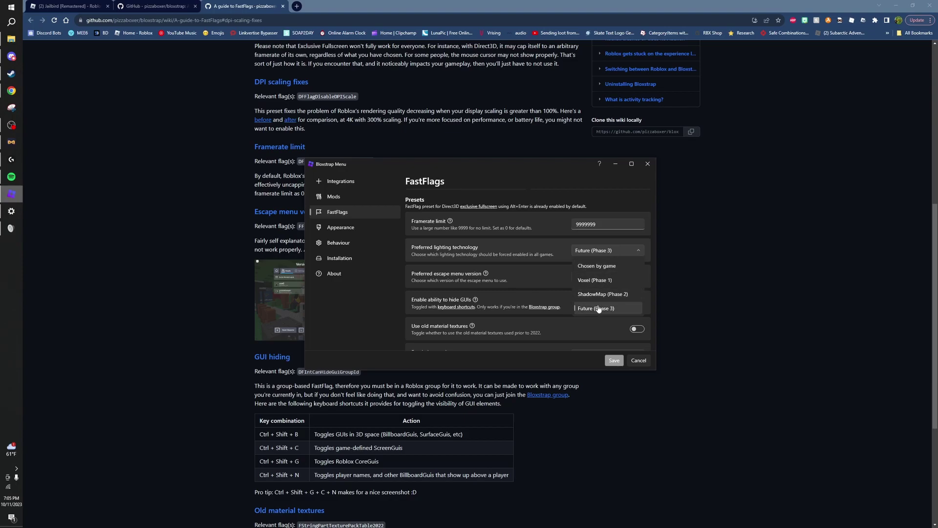
pyautogui.click(608, 254)
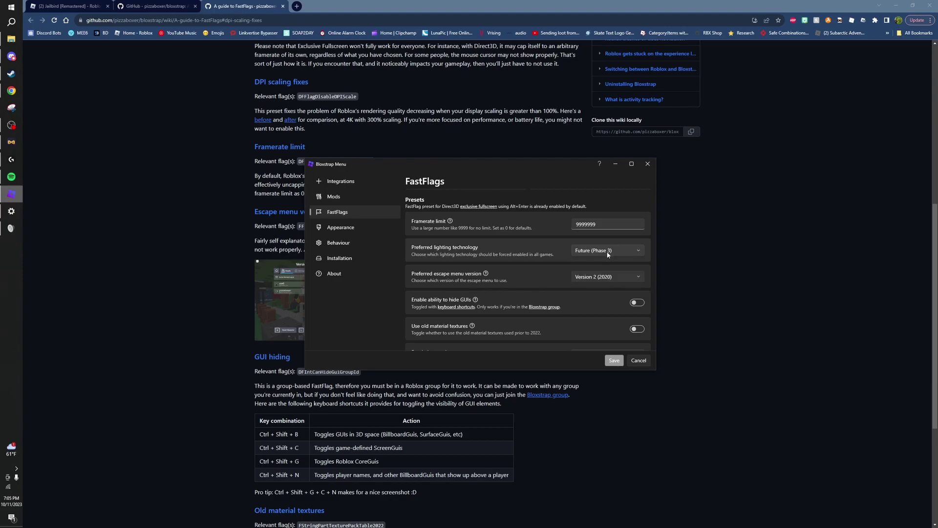
pyautogui.scroll(-2, 525, 282)
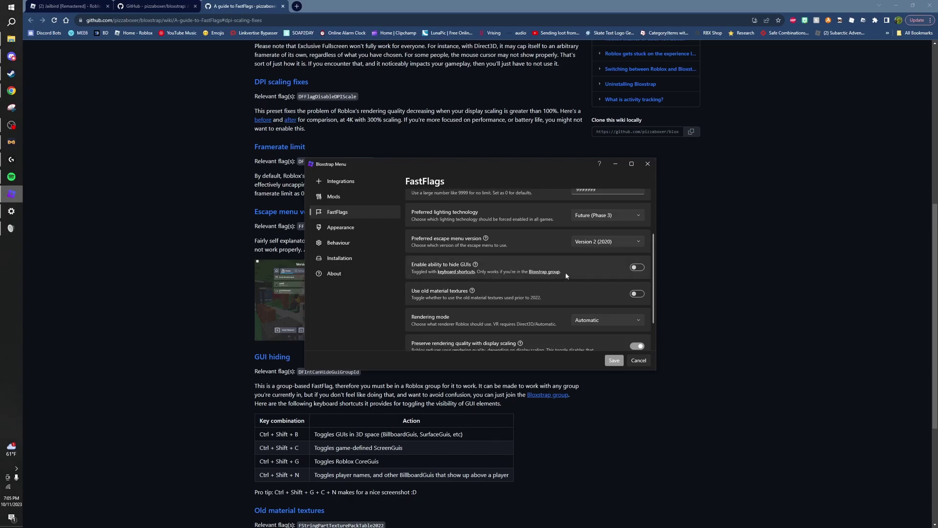
pyautogui.scroll(-2, 571, 272)
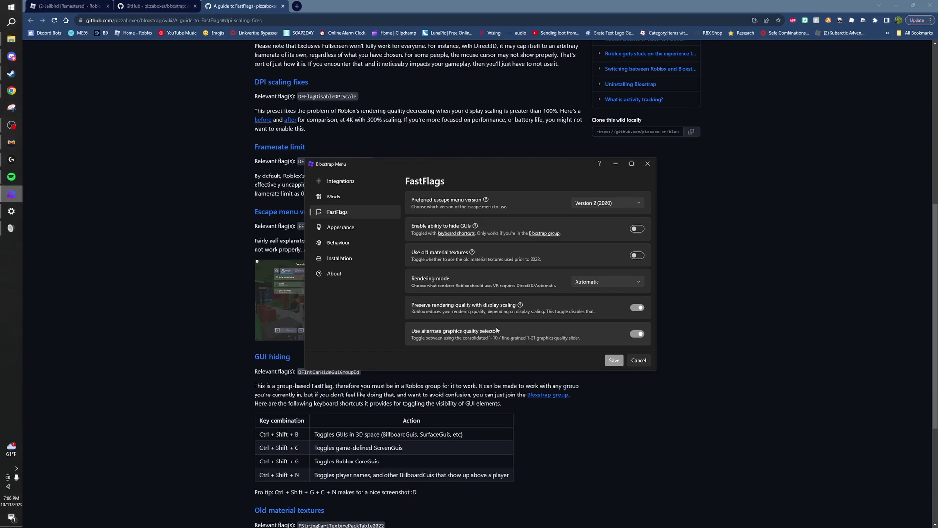
# Step: Switch to Discord and copy the FastFlag JSON from the "Improve and enhance performance with these FFlags" post
pyautogui.click(12, 56)
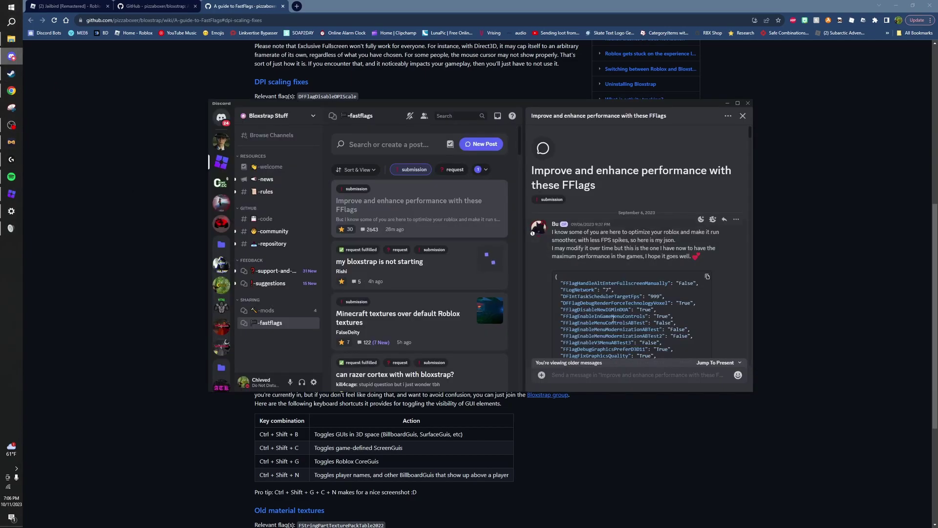
pyautogui.scroll(-5, 607, 253)
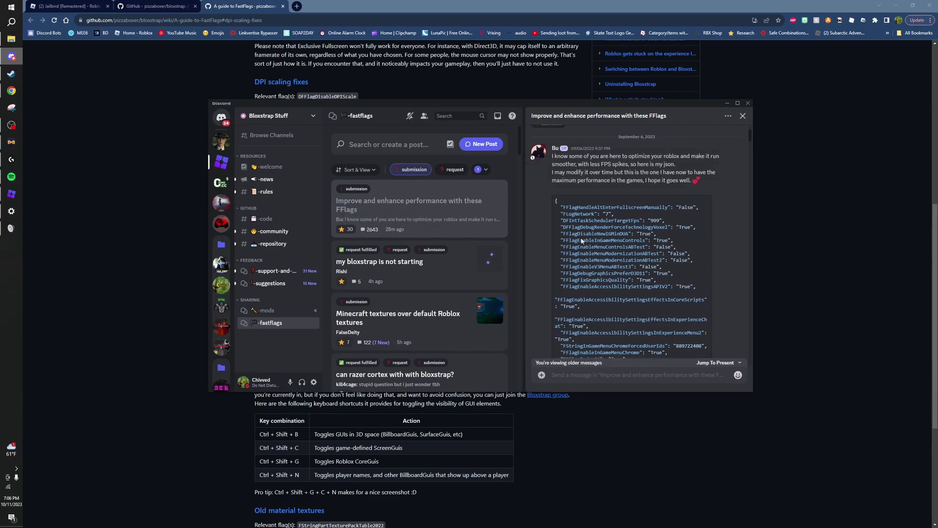
pyautogui.scroll(-3, 585, 221)
pyautogui.moveTo(586, 245); pyautogui.dragTo(556, 240)
pyautogui.scroll(2, 580, 181)
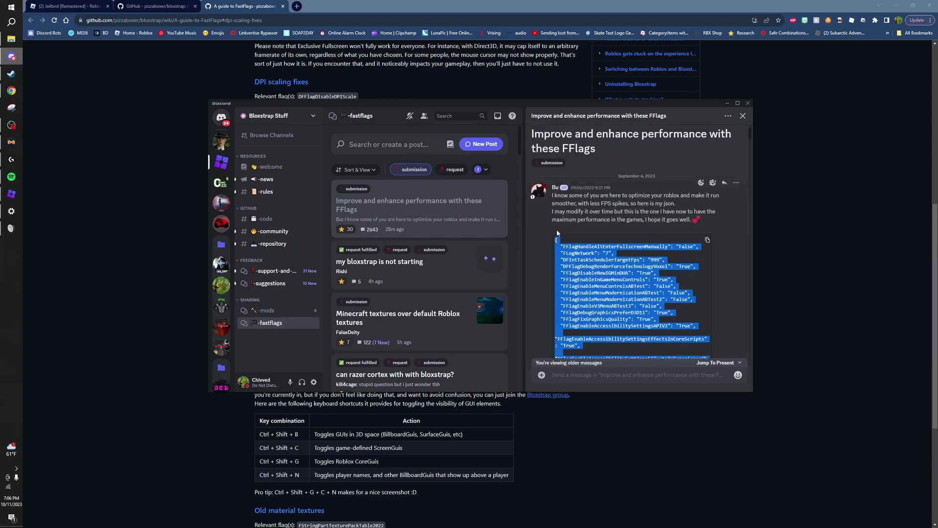
pyautogui.scroll(-6, 557, 214)
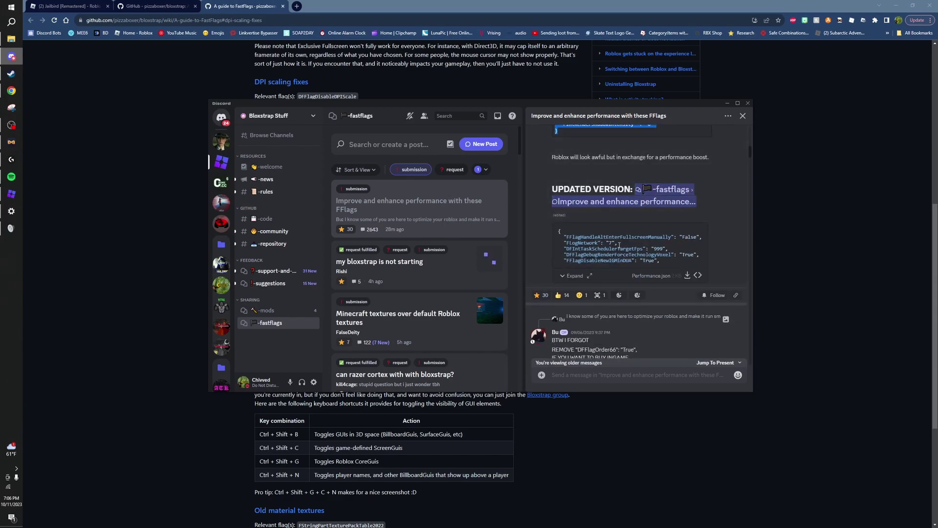
# Step: Try importing the copied JSON into the FastFlag Editor of the Bloxstrap Menu, and return to the FastFlags settings
pyautogui.click(11, 194)
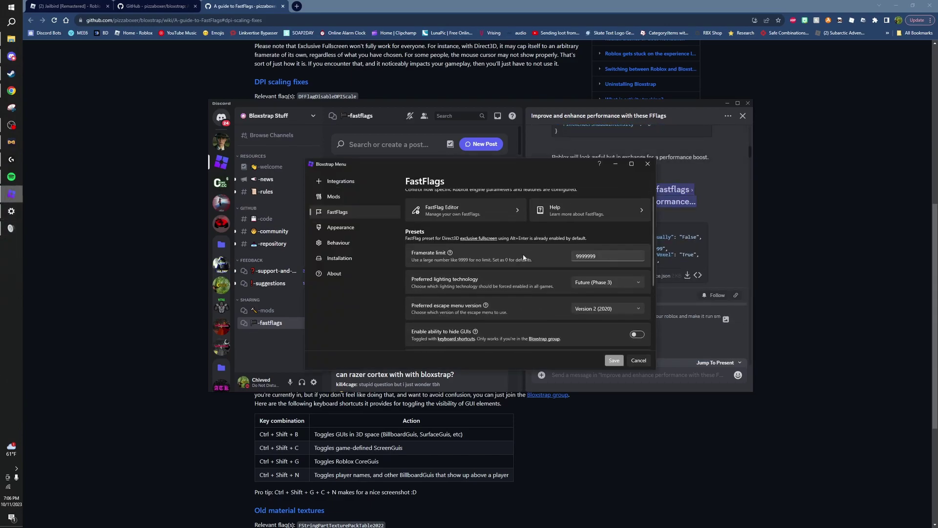
pyautogui.click(498, 220)
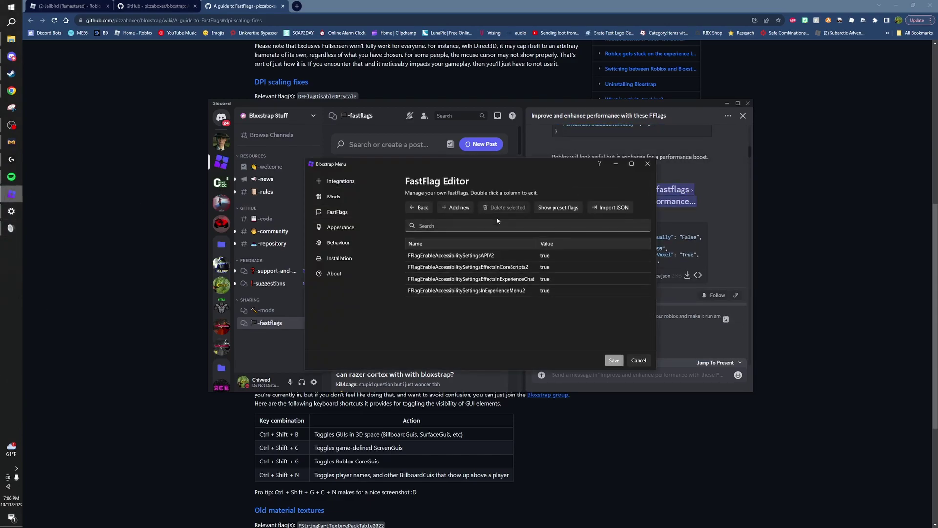
pyautogui.click(613, 208)
pyautogui.click(423, 254)
pyautogui.hotkey('ctrl', 'v')
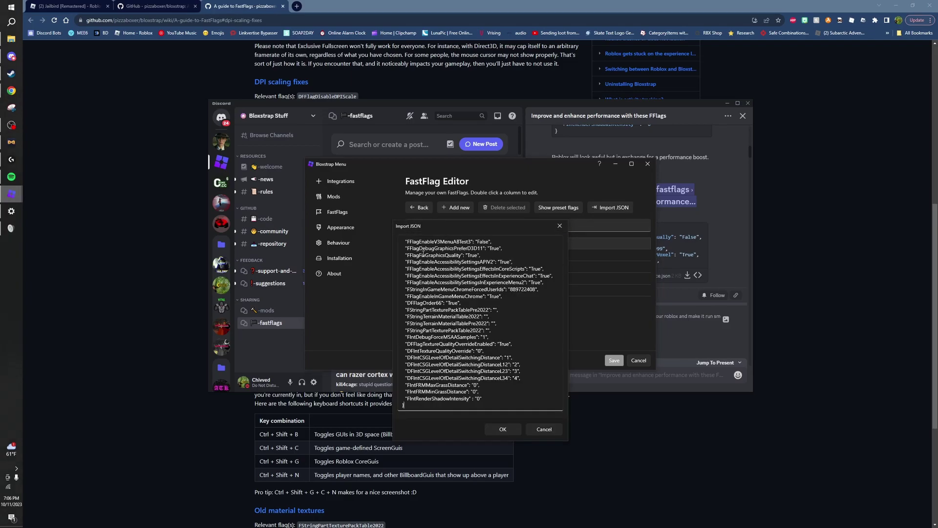
pyautogui.click(544, 430)
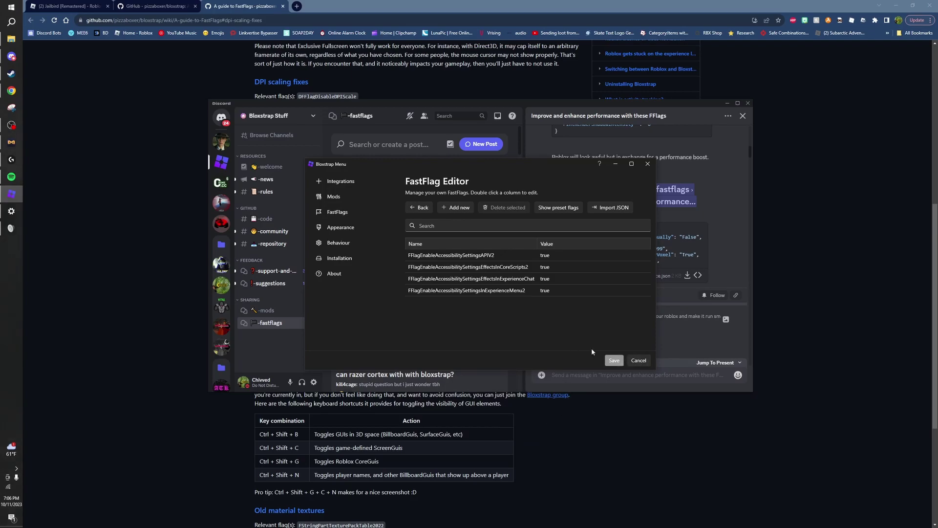
pyautogui.click(419, 207)
pyautogui.scroll(-1, 506, 243)
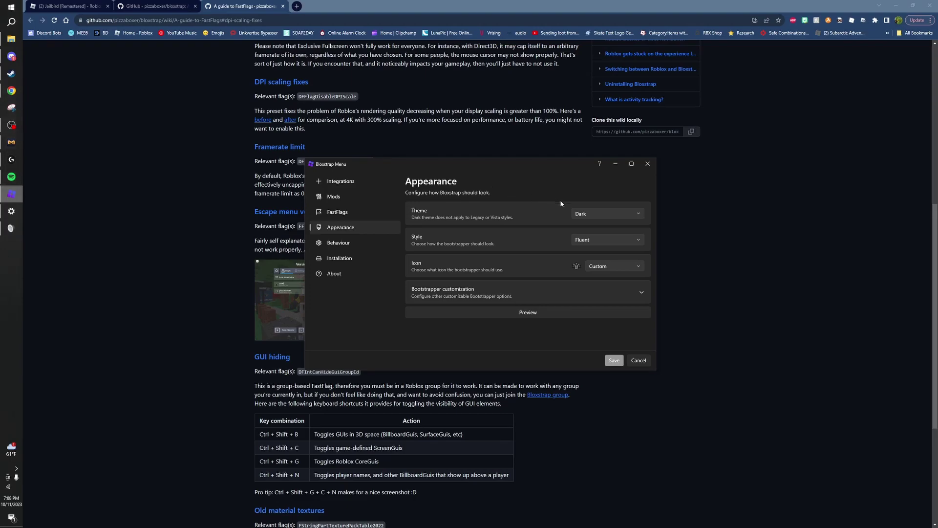
# Step: Preview the bootstrapper with the Dark theme, Fluent style and Custom icon, and close the preview
pyautogui.click(570, 315)
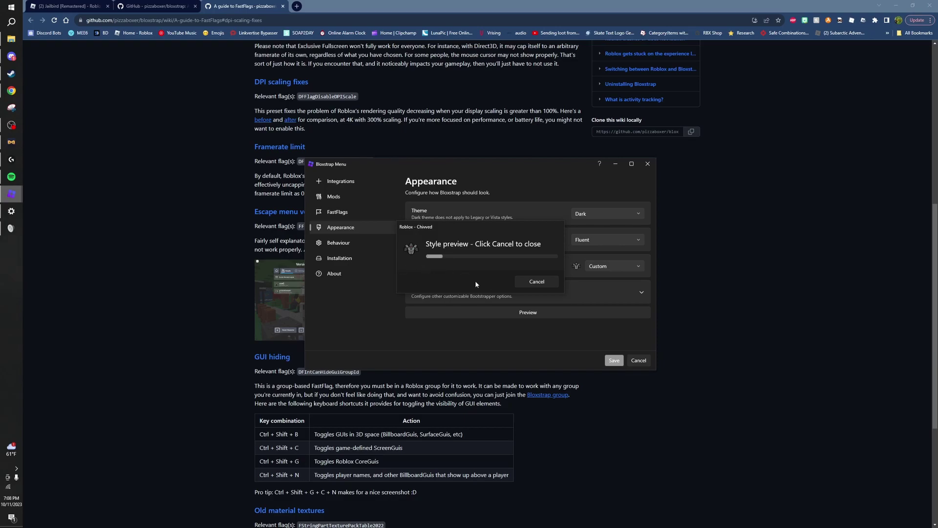
pyautogui.click(536, 278)
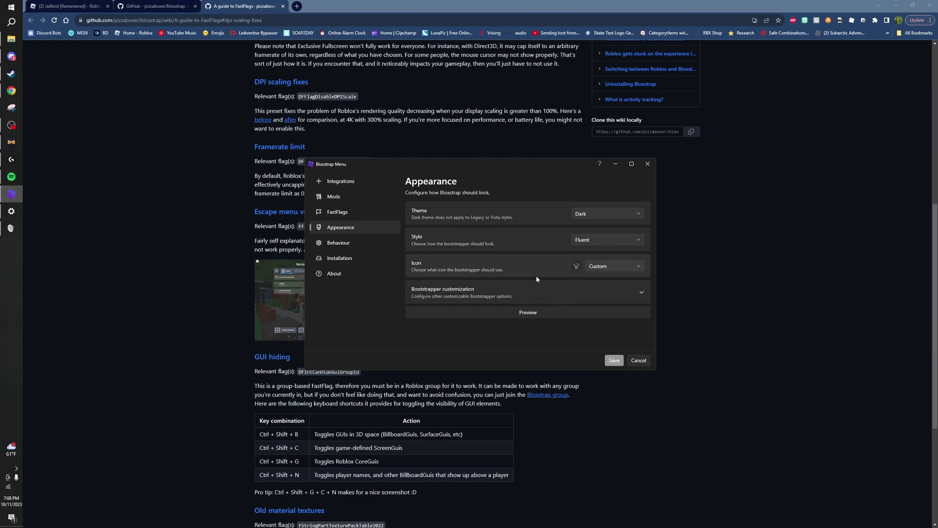
# Step: Review the Behaviour settings, including the deployment channel and automatic channel change action, and open the Installation settings
pyautogui.click(378, 244)
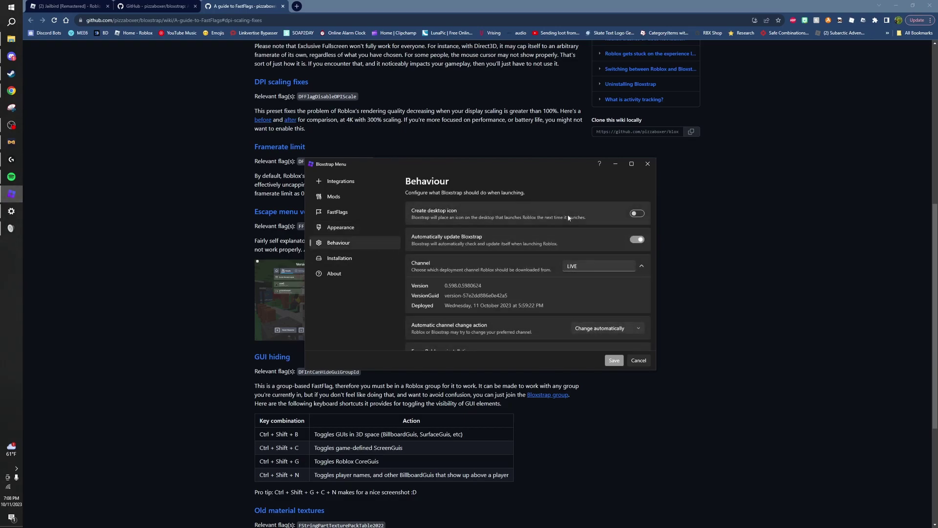
pyautogui.scroll(-1, 562, 215)
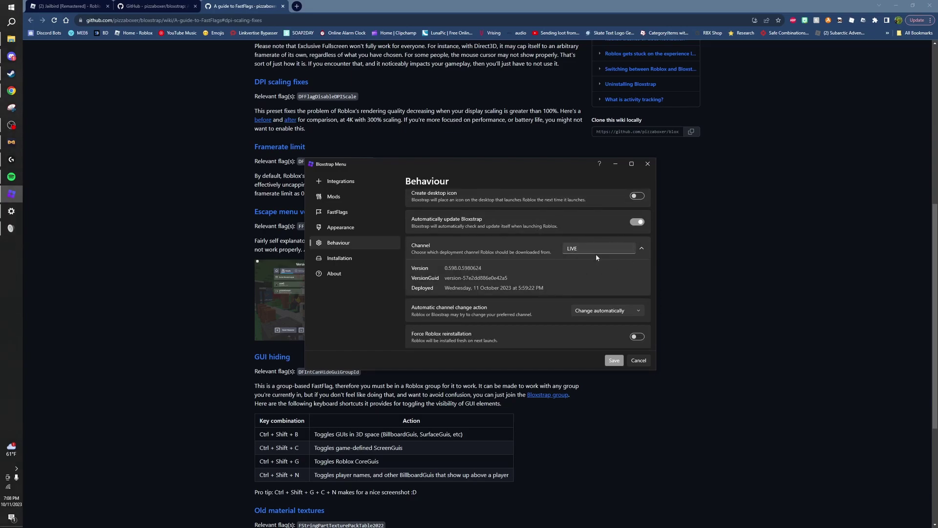
pyautogui.scroll(-1, 597, 254)
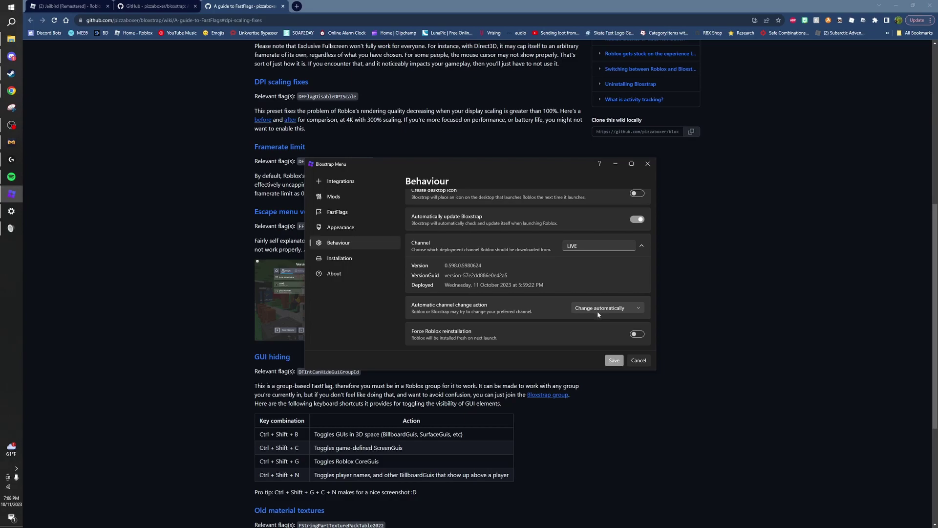
pyautogui.scroll(1, 606, 308)
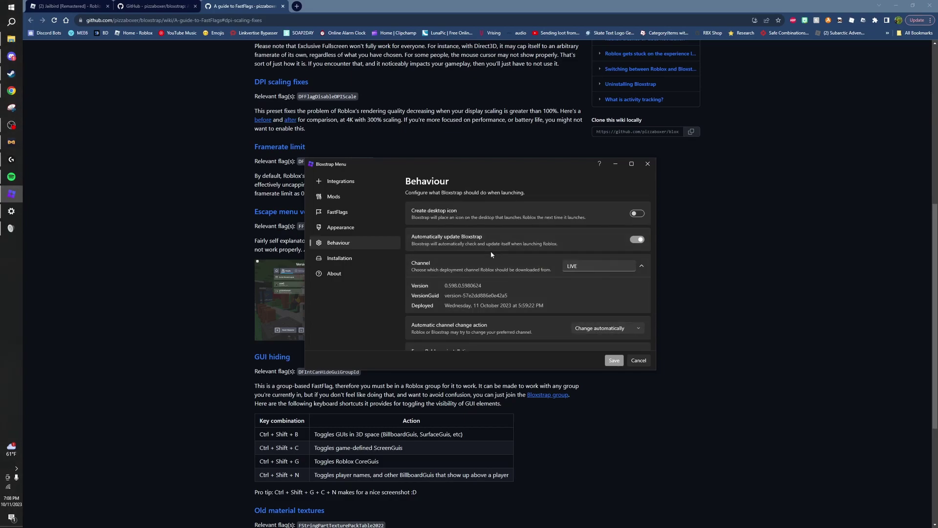
pyautogui.click(344, 261)
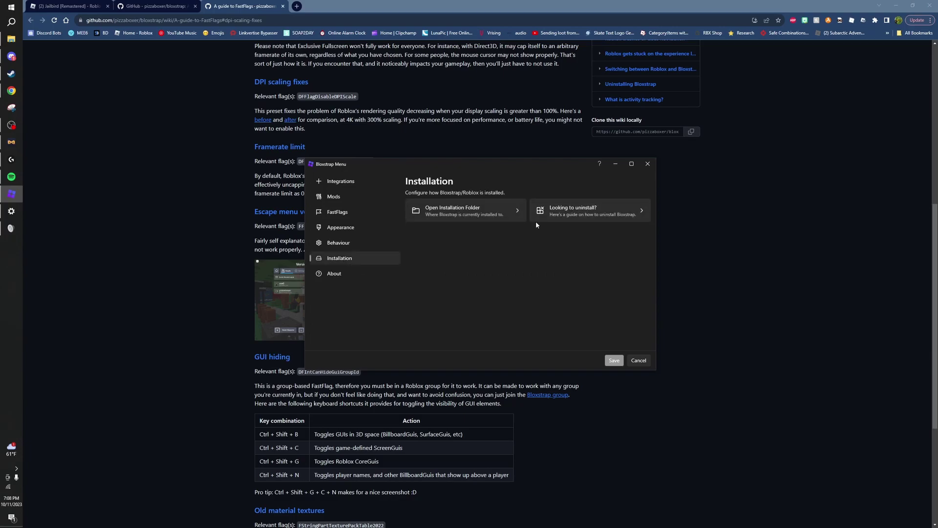